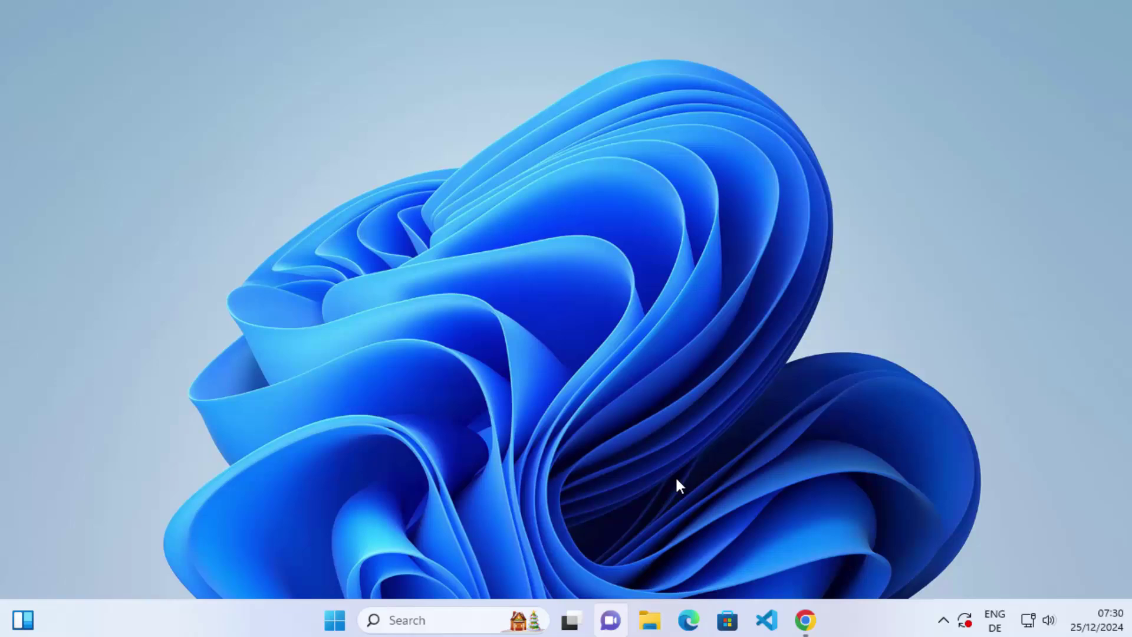
Go from the Google results to the Apache NetBeans homepage, then its NetBeans 24 download page.
click(805, 620)
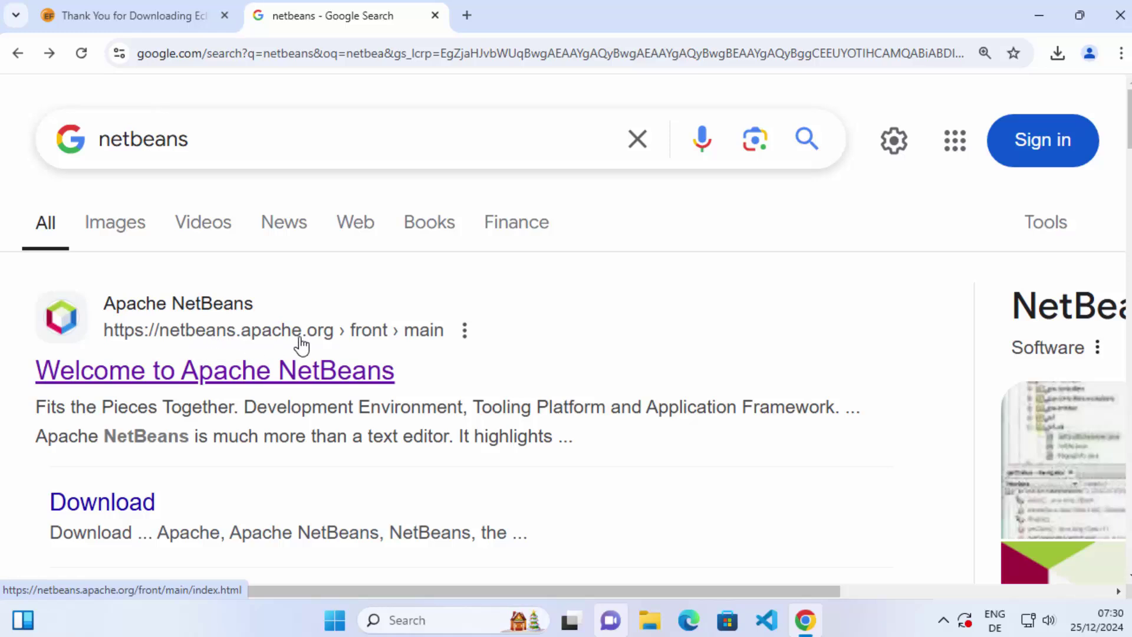
click(308, 373)
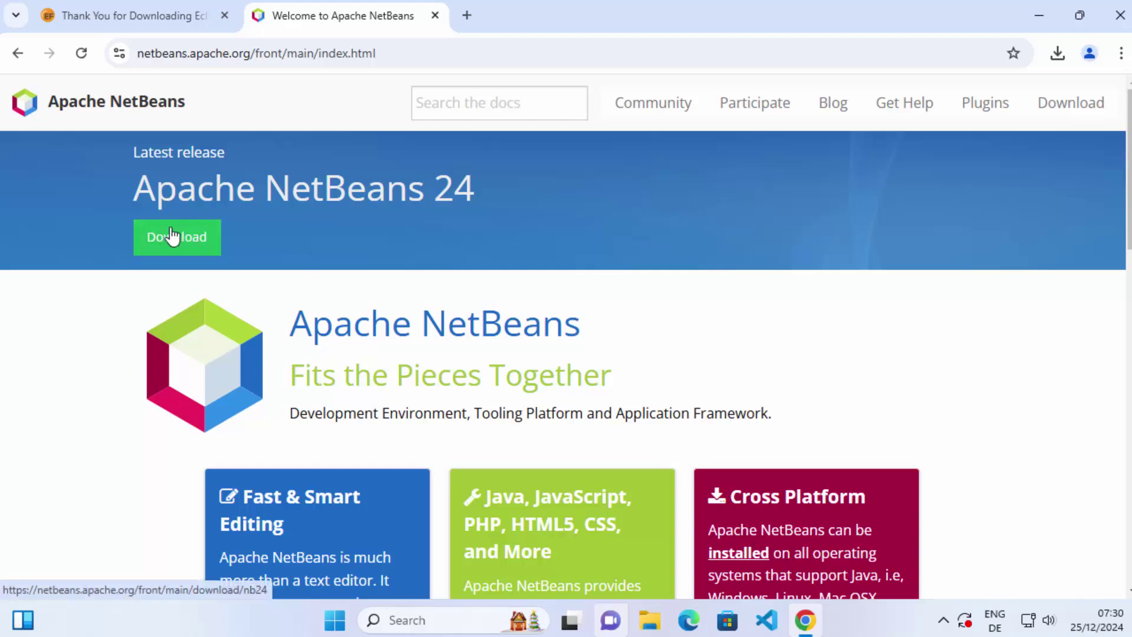
drag(122, 188, 497, 203)
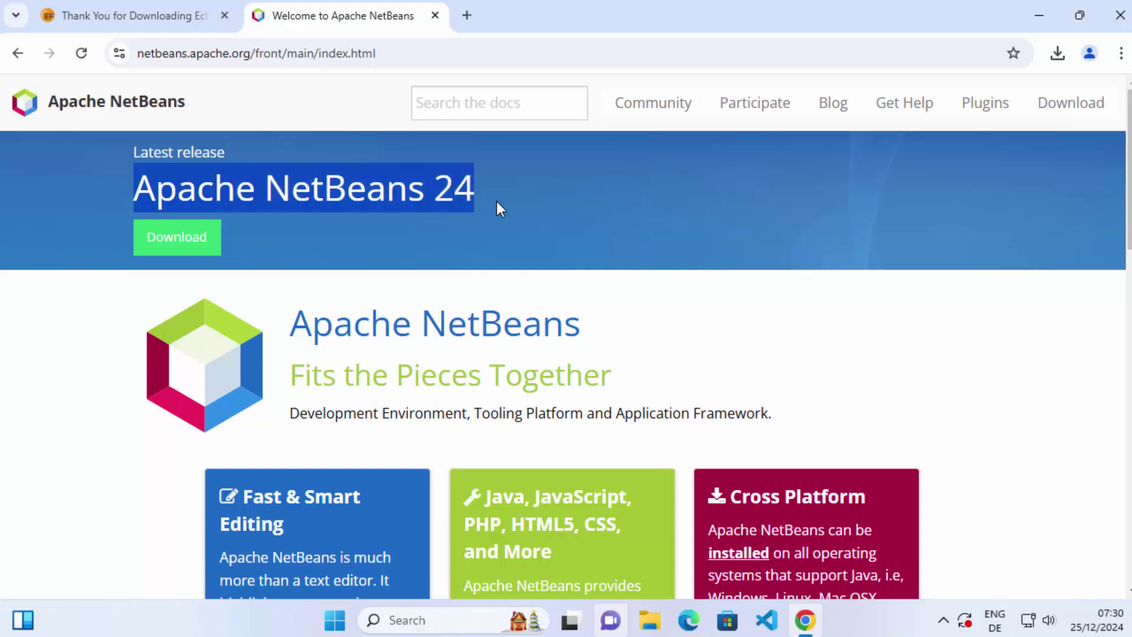
click(180, 244)
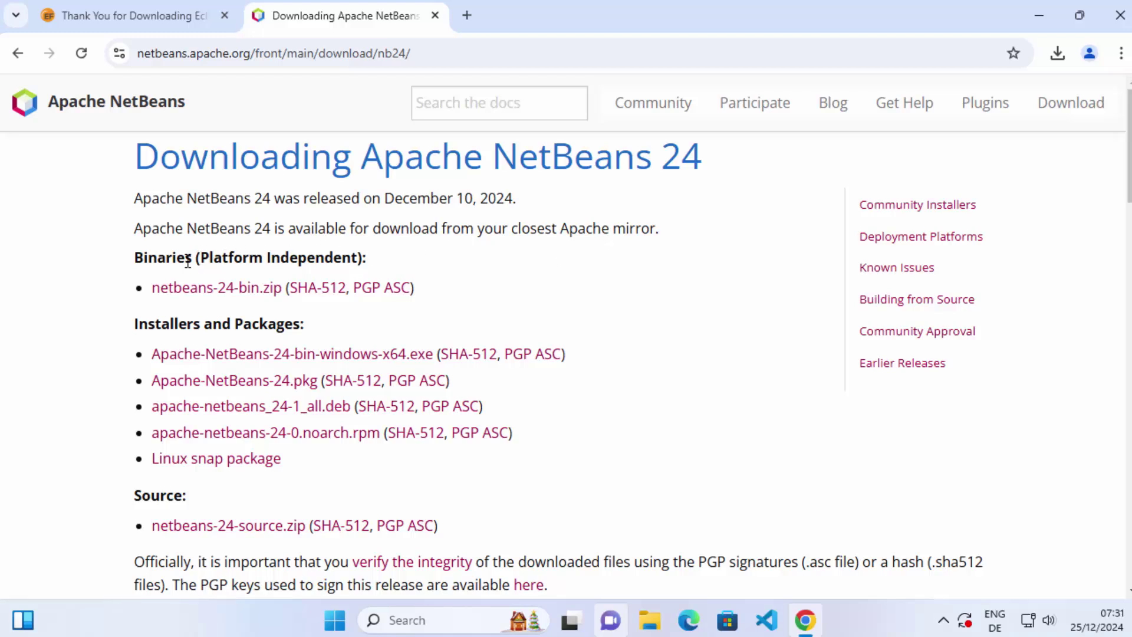
Download the 492 MB Apache-NetBeans-24-bin-windows-x64.exe installer, launch it, and minimise Chrome.
drag(200, 259, 392, 265)
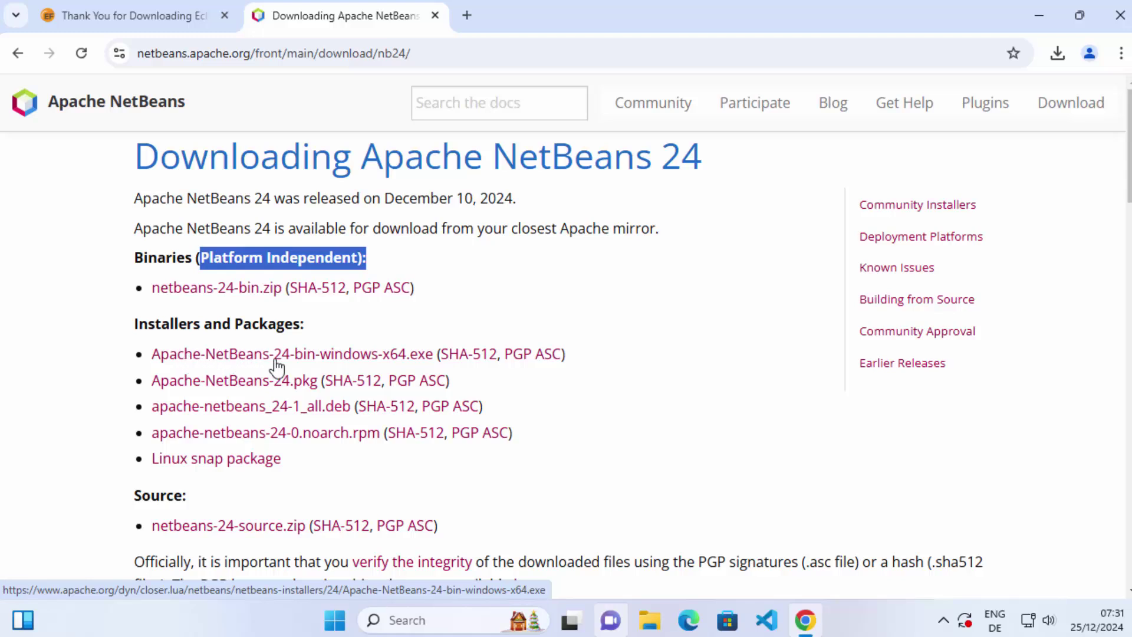
click(381, 359)
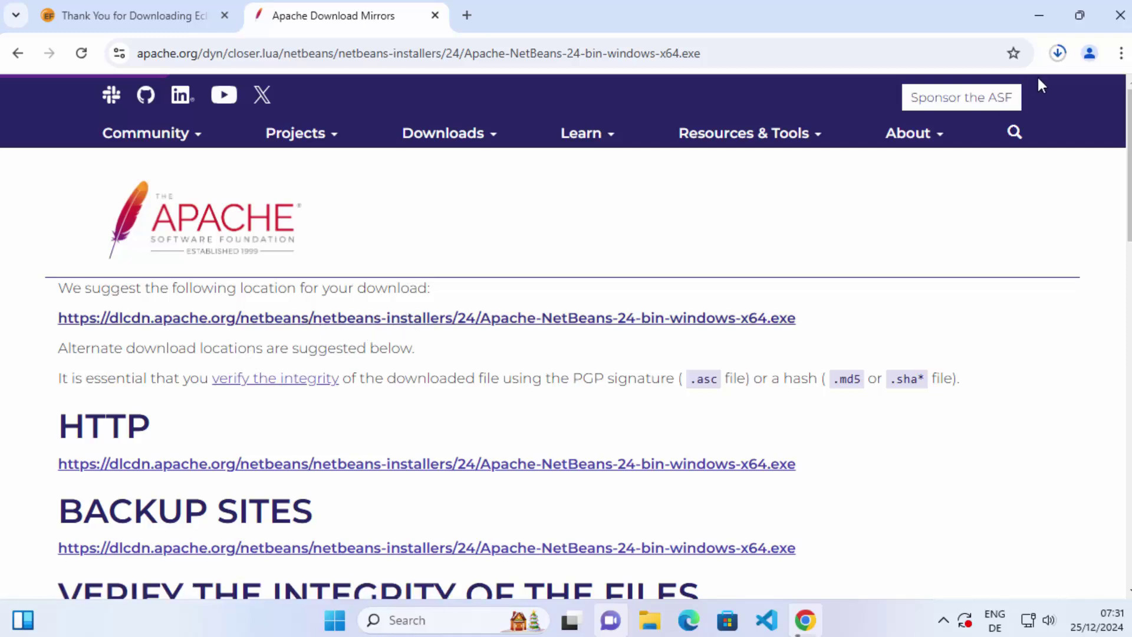
click(1057, 54)
mouse_move(930, 144)
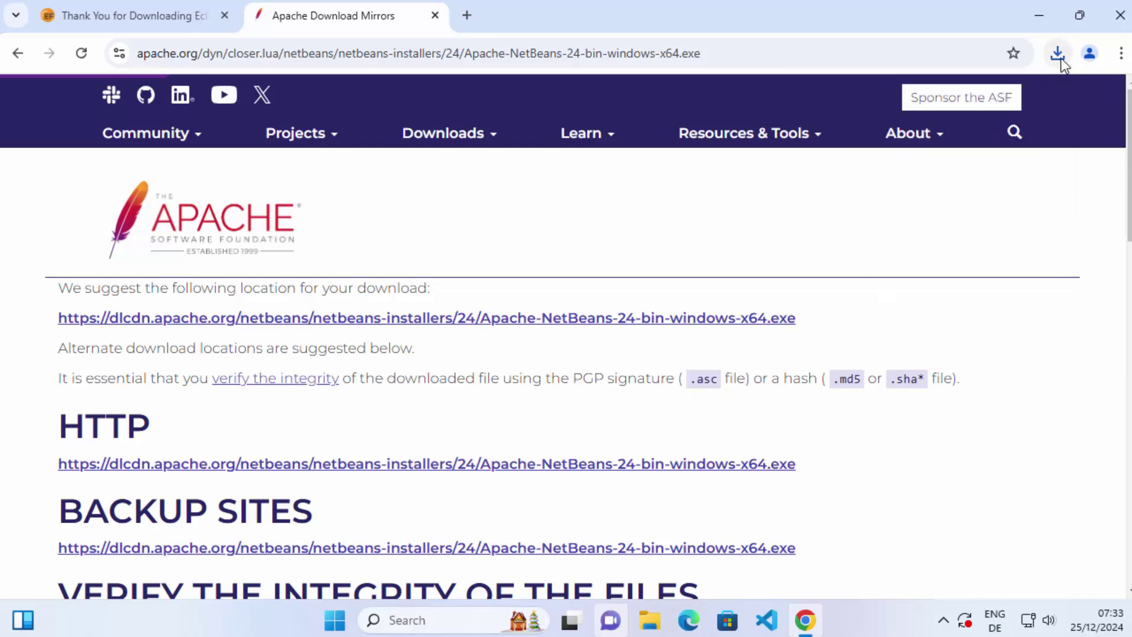
click(1059, 55)
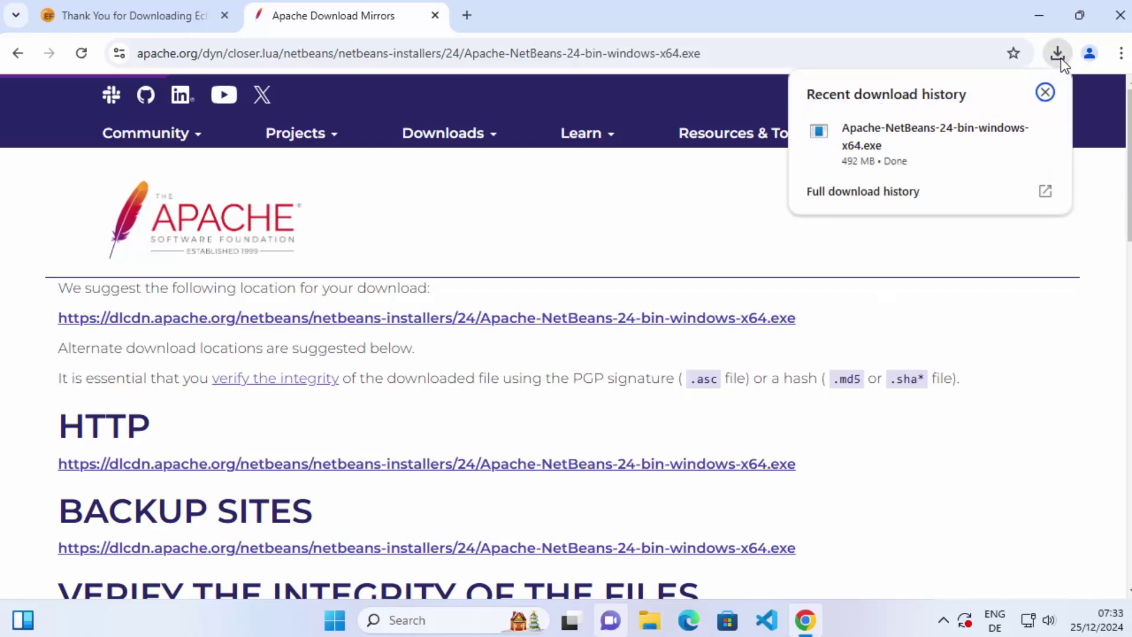
click(889, 139)
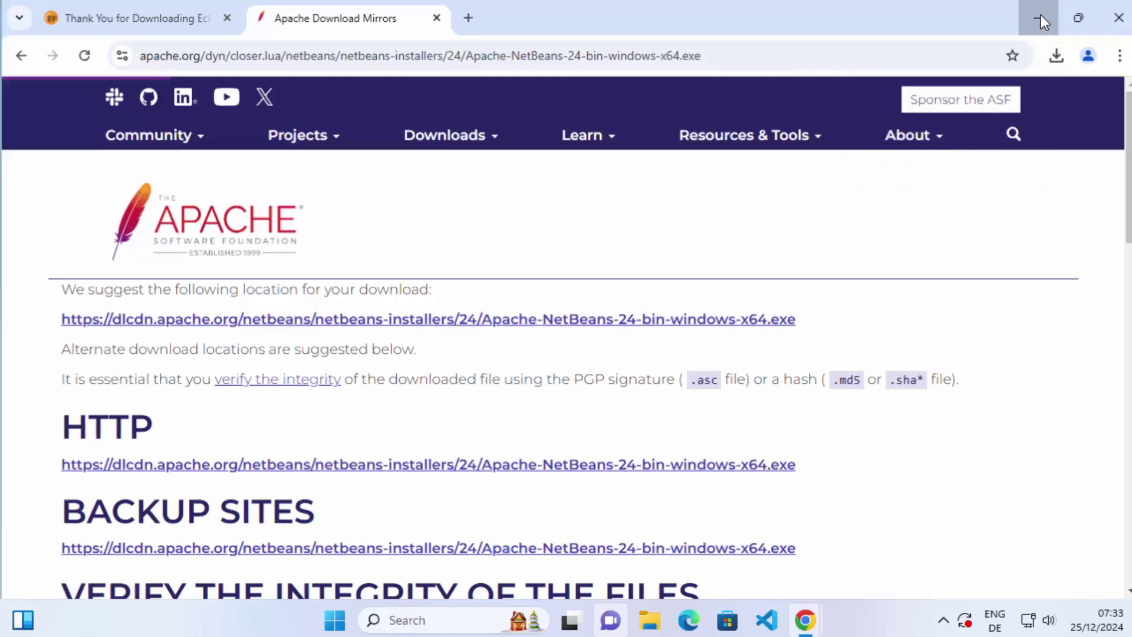
click(1041, 15)
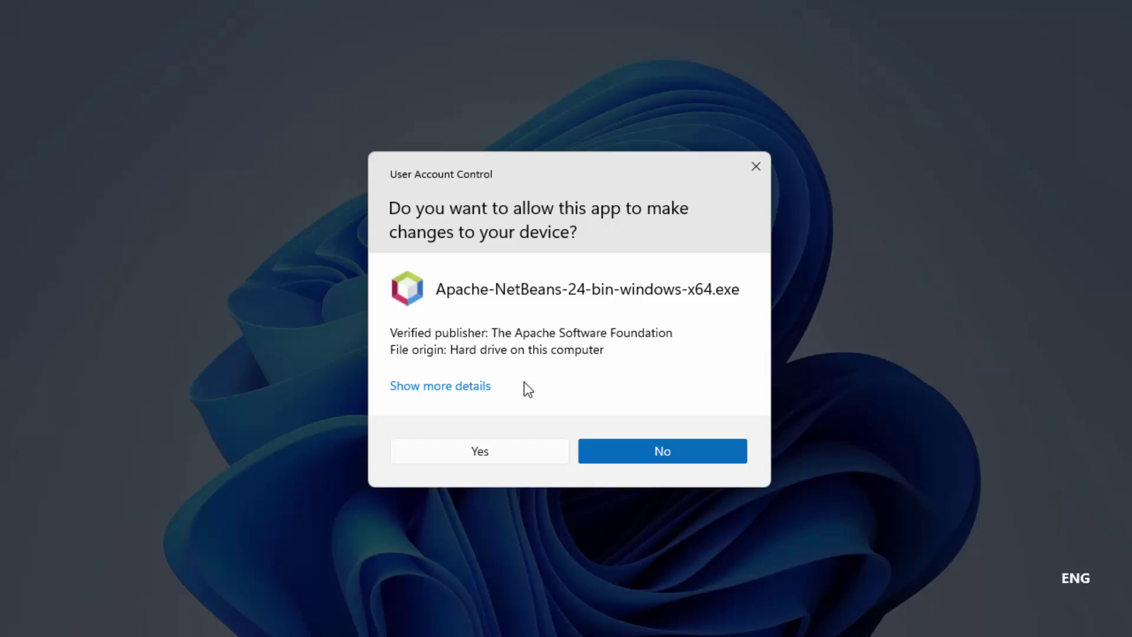
Answer Yes in the User Account Control prompt for the NetBeans installer.
click(517, 449)
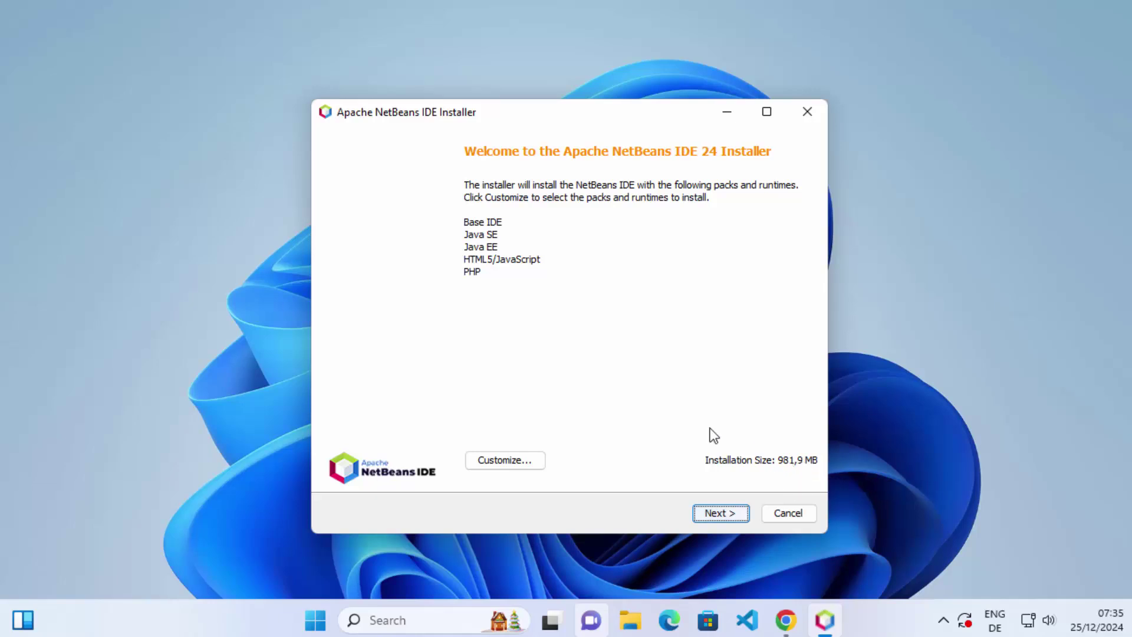
Customize the installation packs to leave out the PHP pack.
key(shift+Tab)
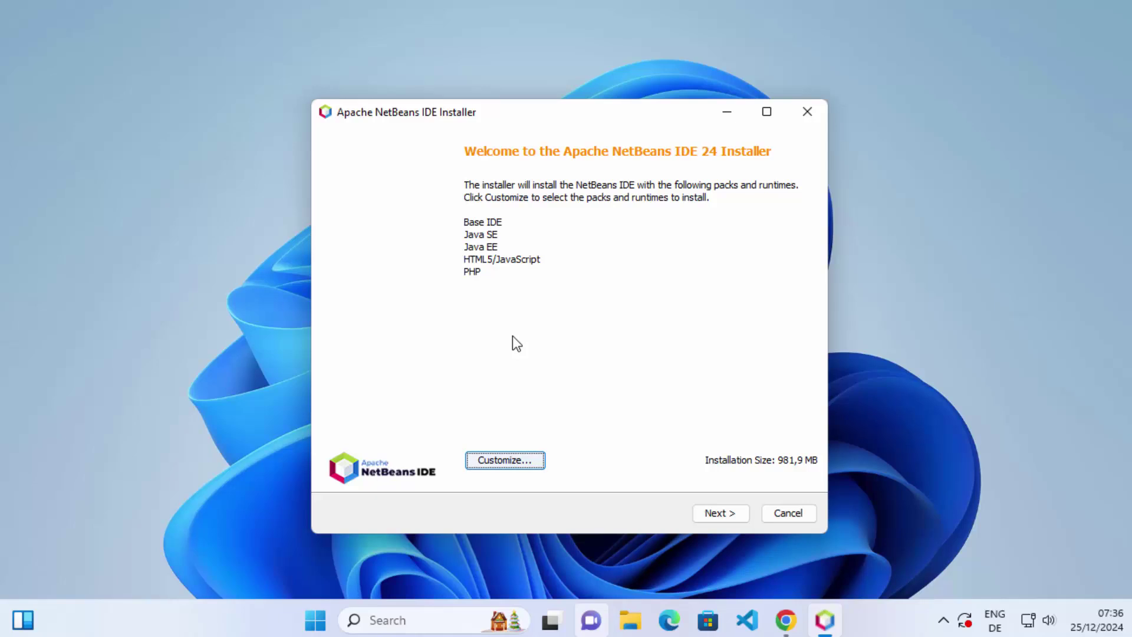
click(497, 461)
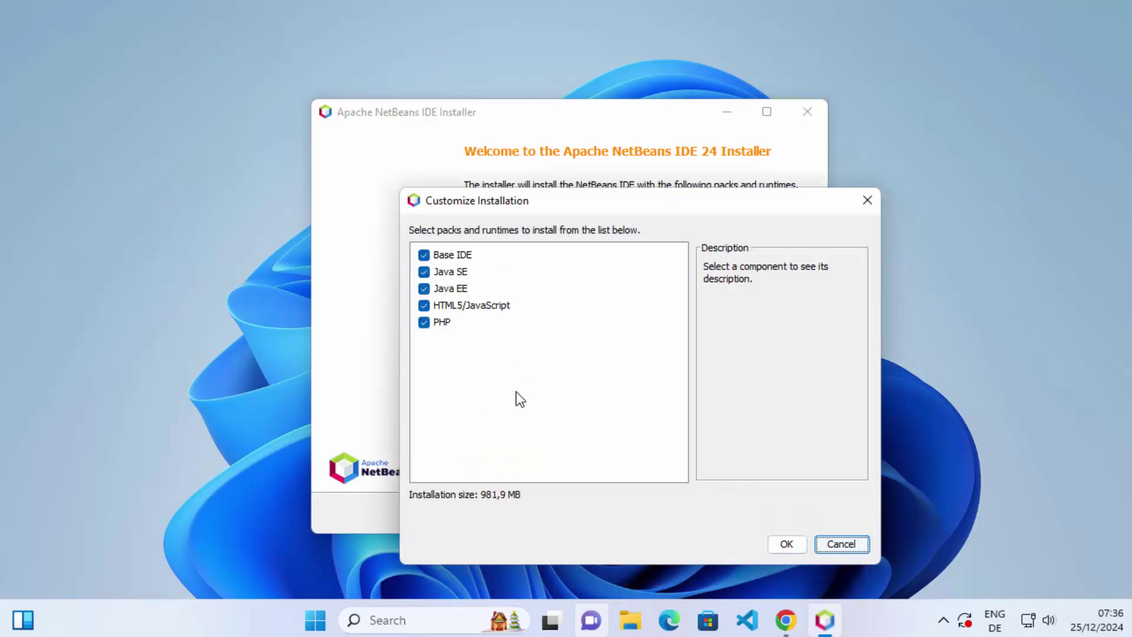
click(436, 323)
click(423, 322)
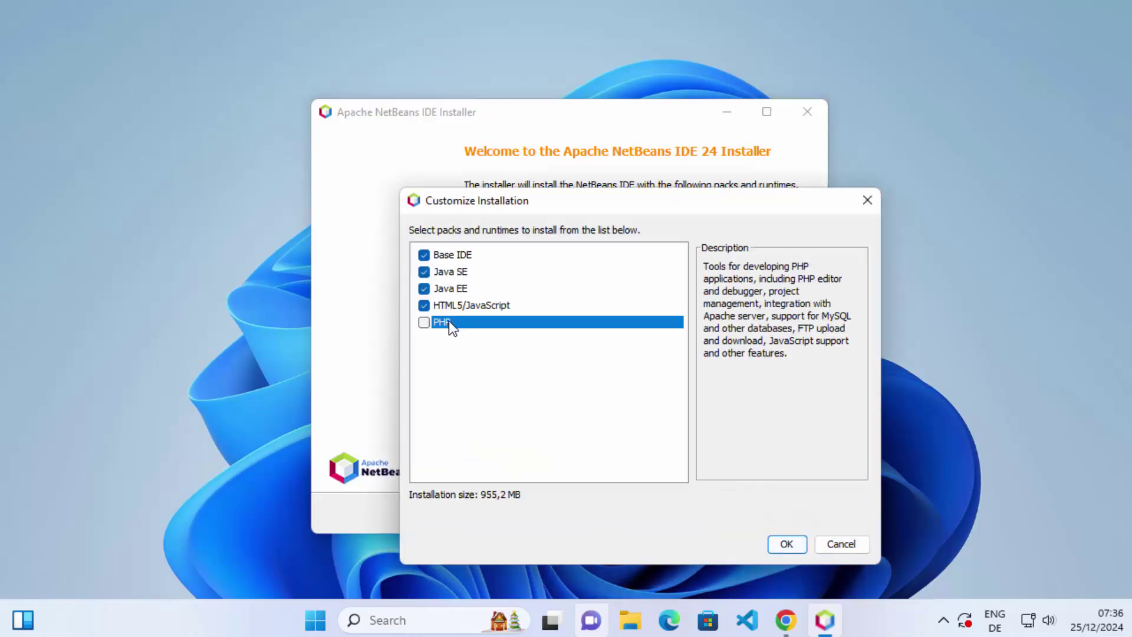
click(790, 545)
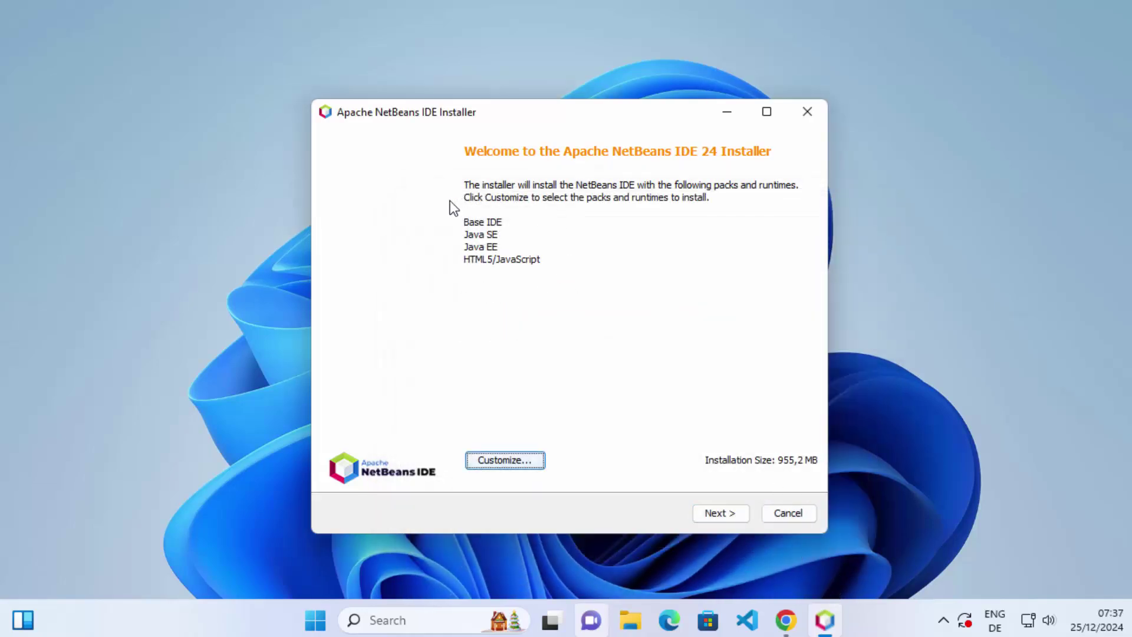
Accept the licence terms and keep the default install folder and JDK jdk-23.
click(706, 521)
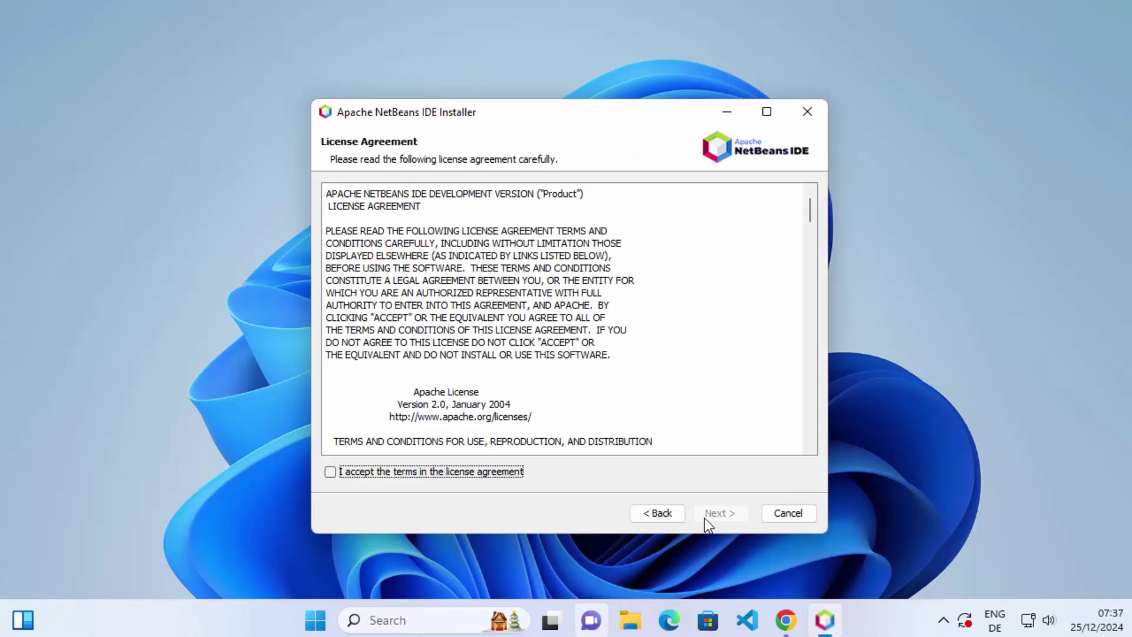
click(328, 473)
click(718, 510)
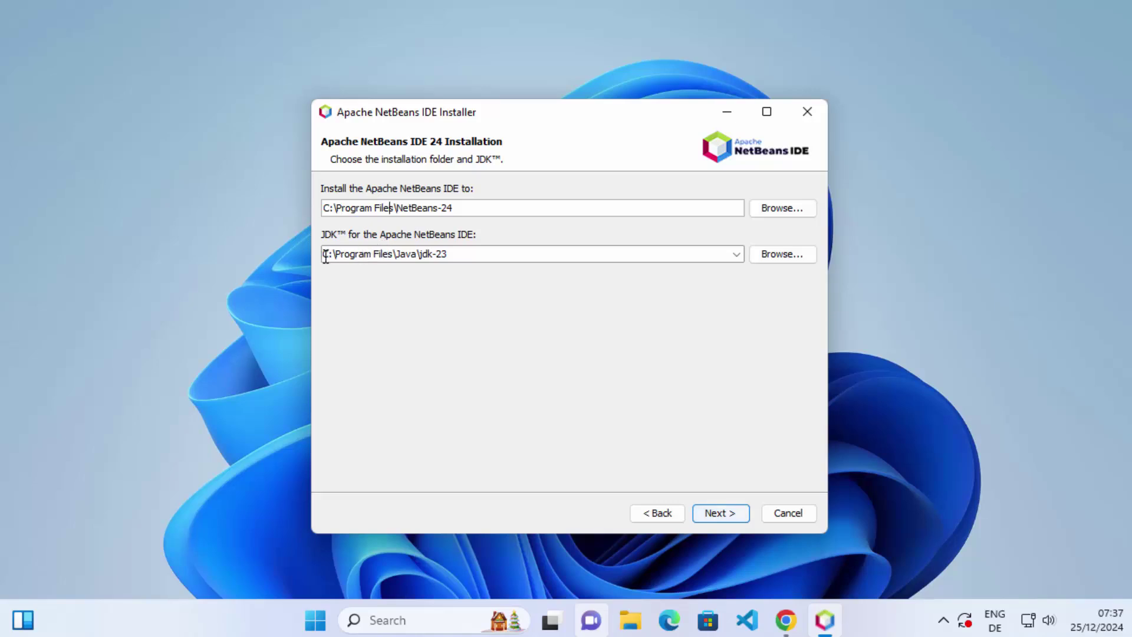
drag(325, 257, 503, 257)
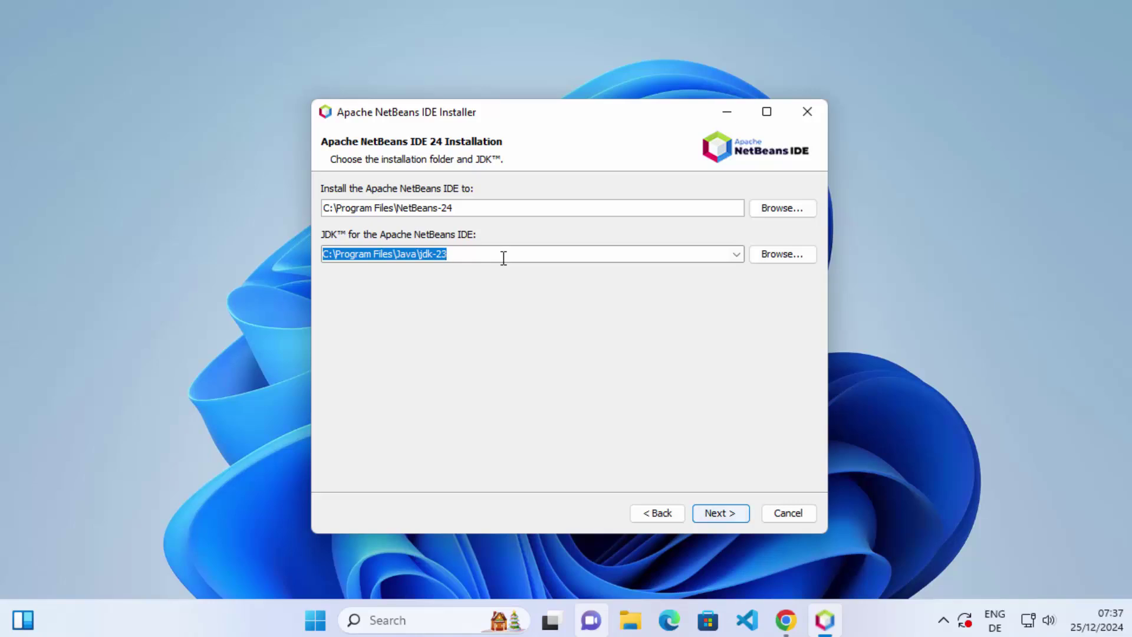
click(451, 254)
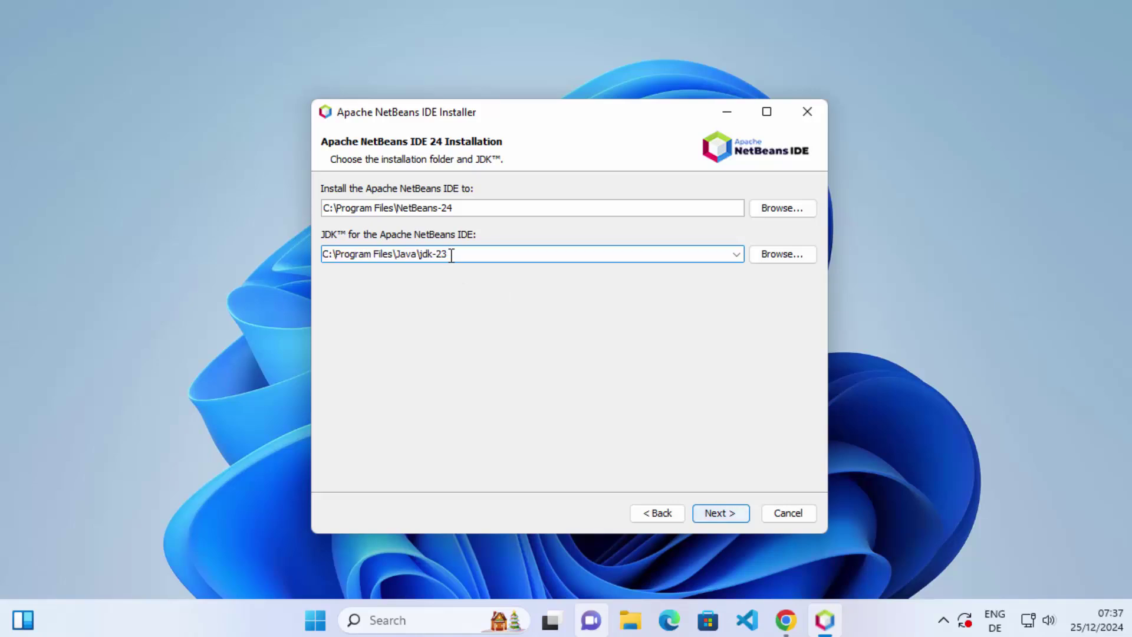
triple_click(451, 255)
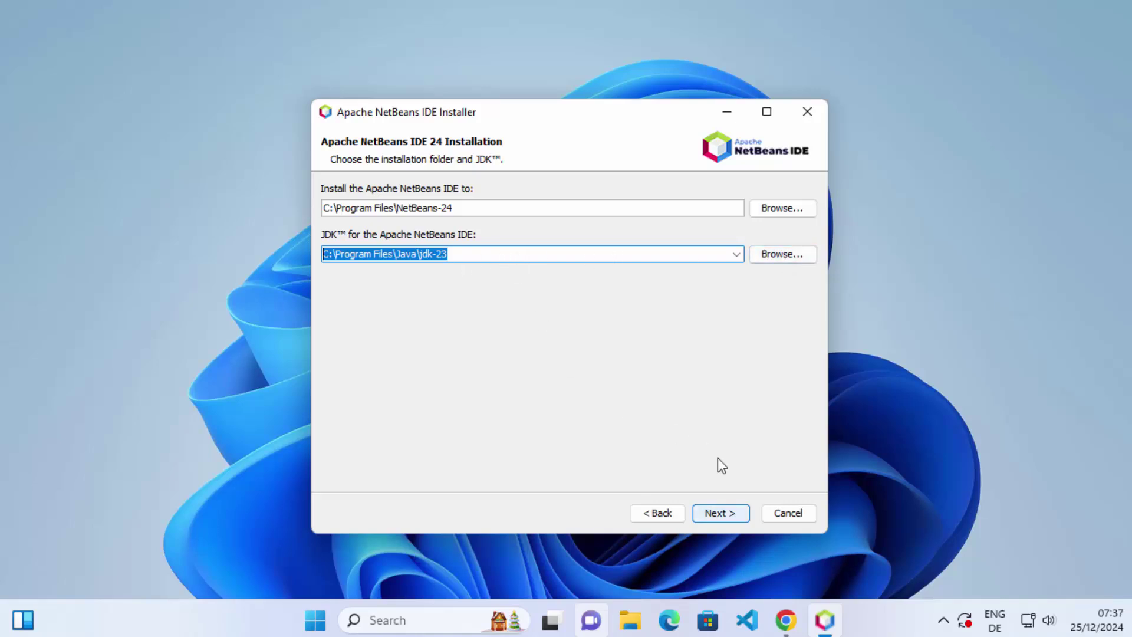
click(721, 513)
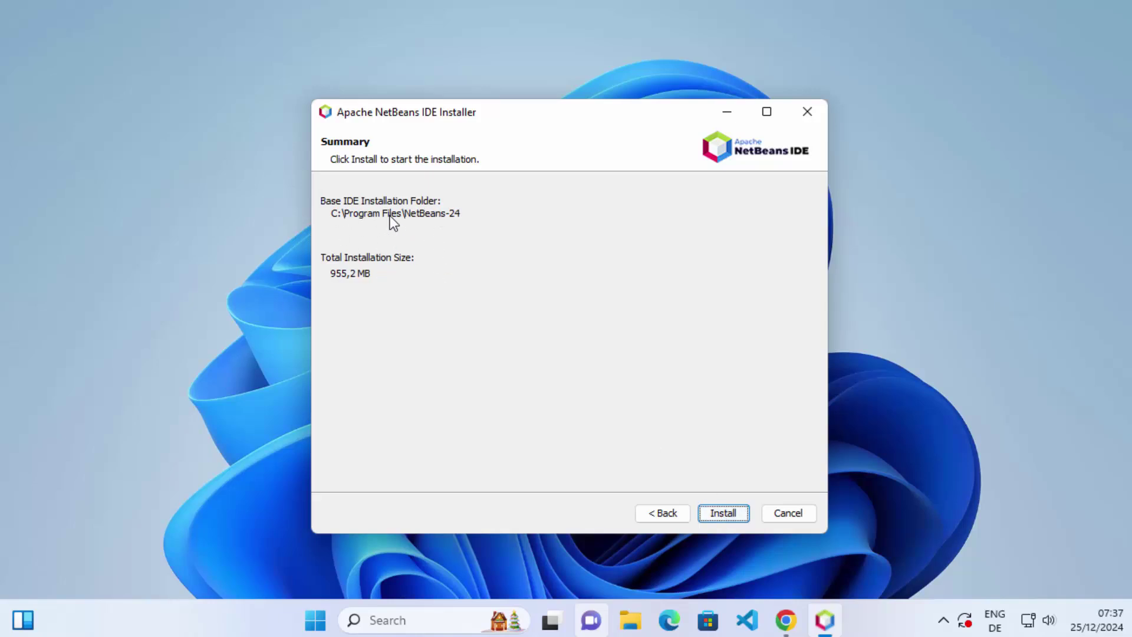
Install NetBeans 24, then finish the installer once setup completes.
click(714, 518)
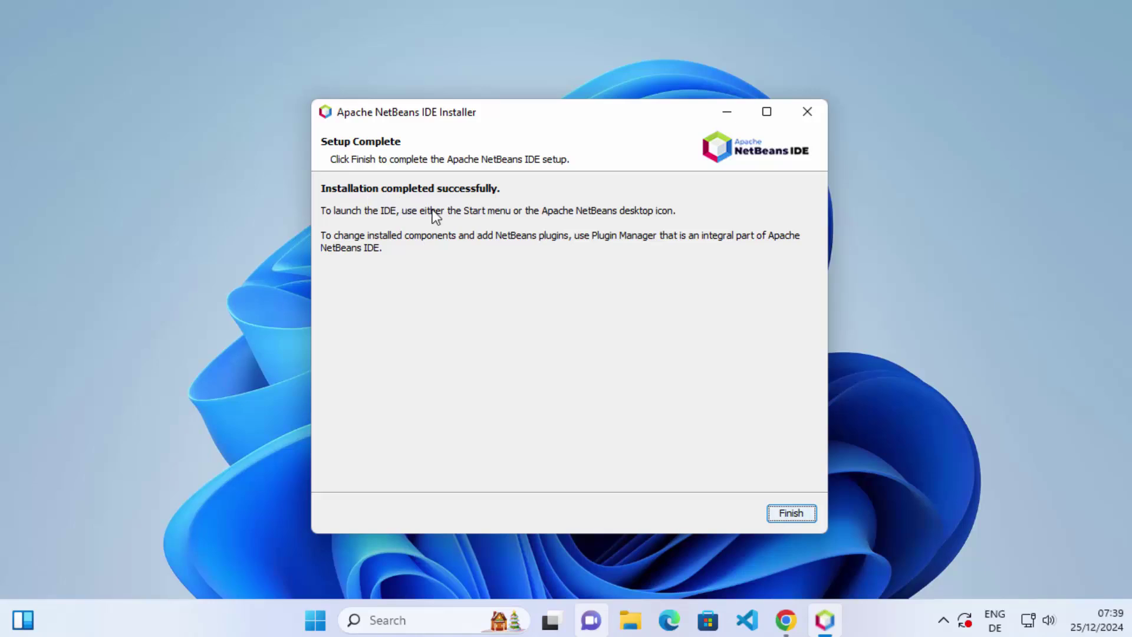
click(782, 513)
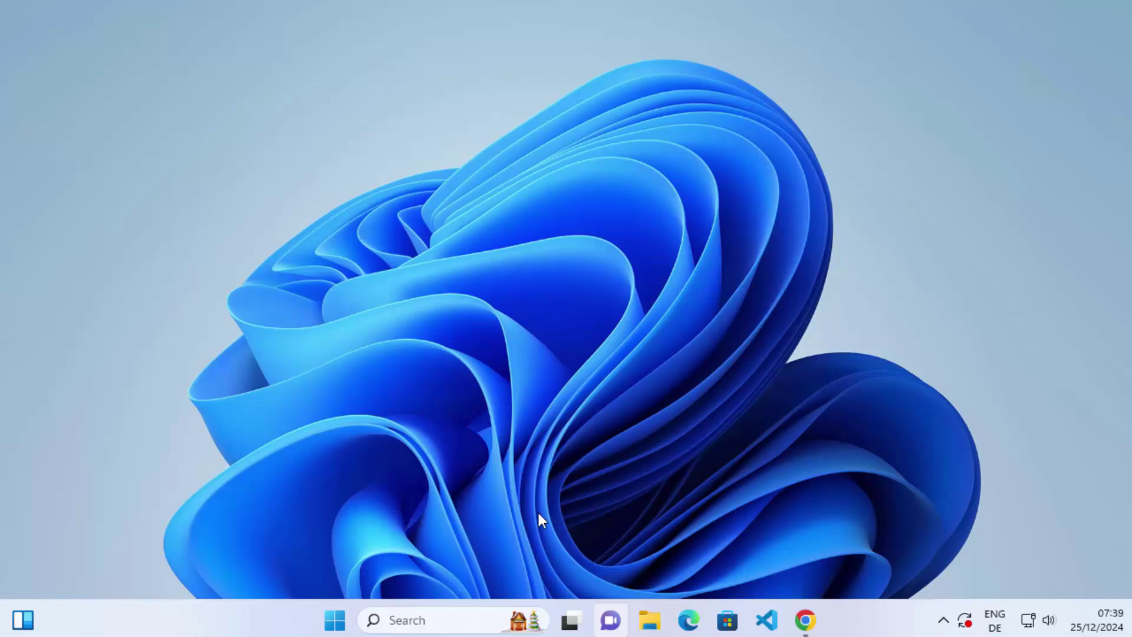
Launch Apache NetBeans IDE 24 from All apps in the Start menu.
click(335, 619)
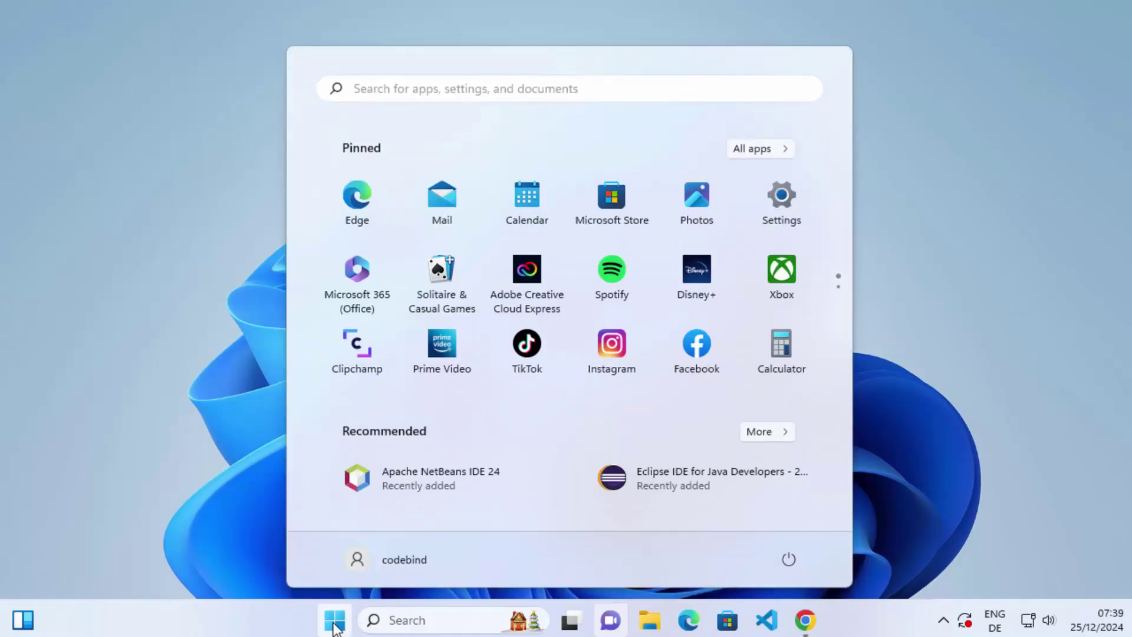
click(744, 150)
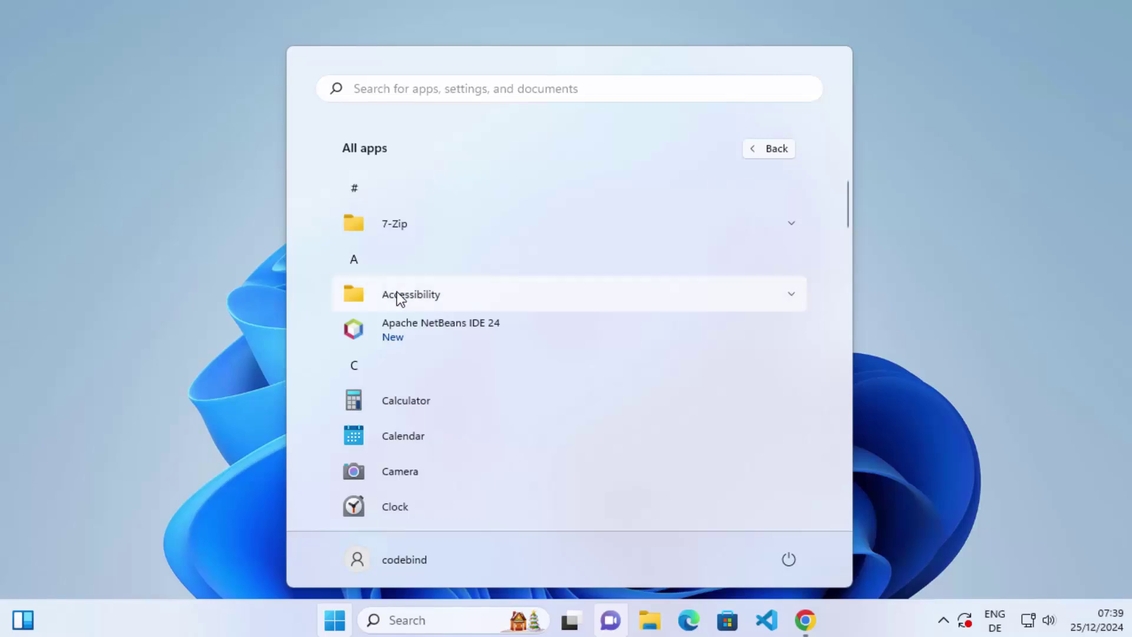
click(437, 336)
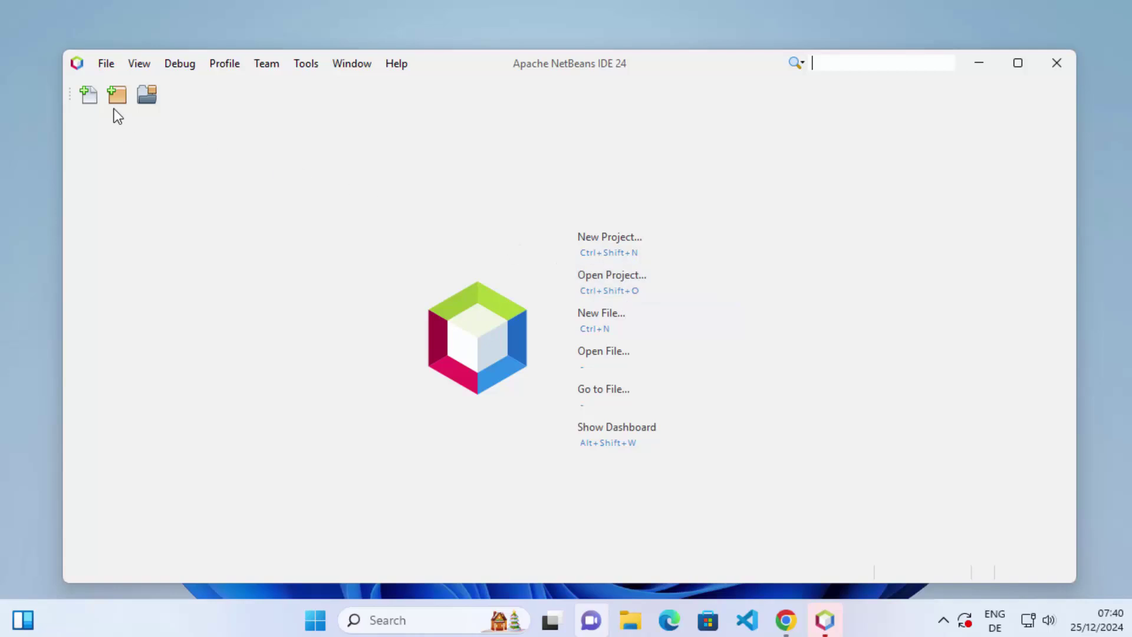
Begin a new Java with Maven > Java Application project from File > New Project.
click(100, 68)
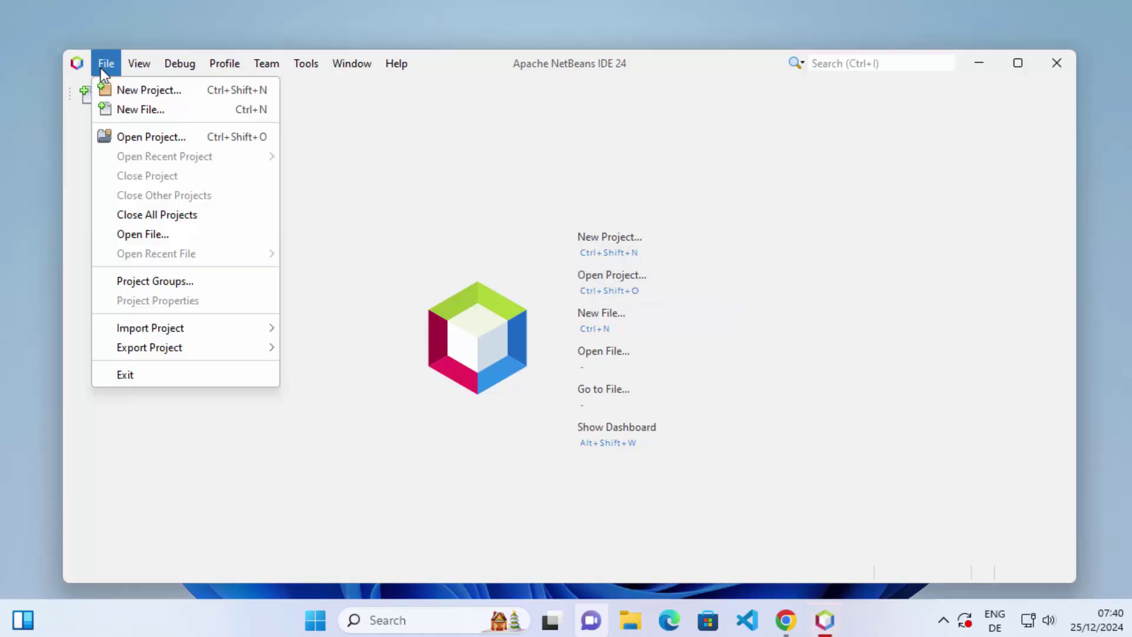
click(130, 90)
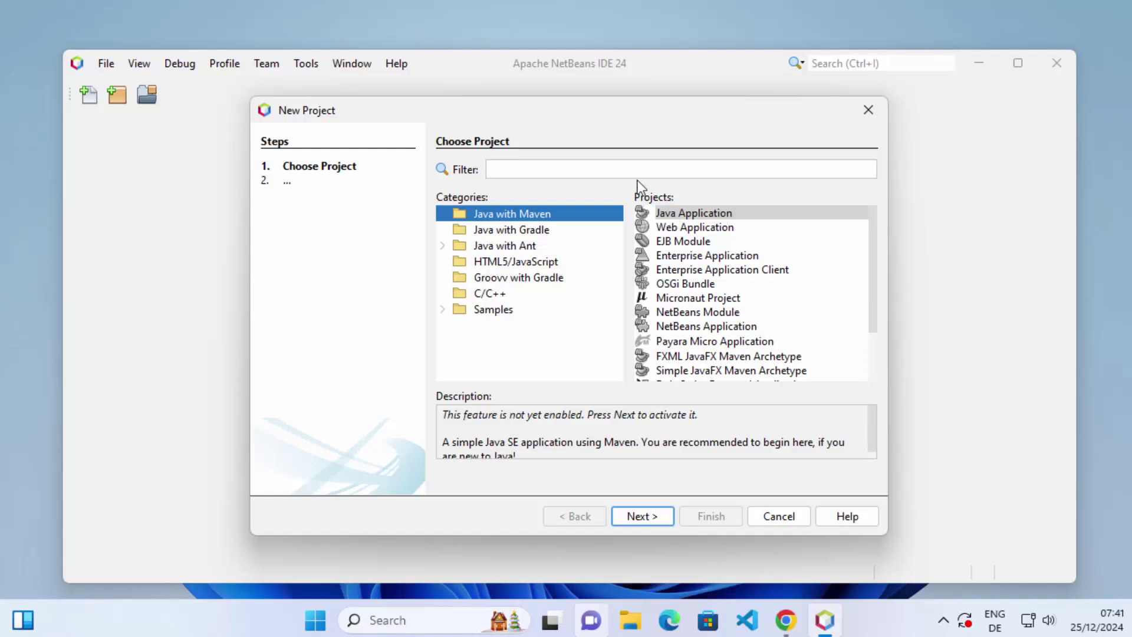
click(679, 214)
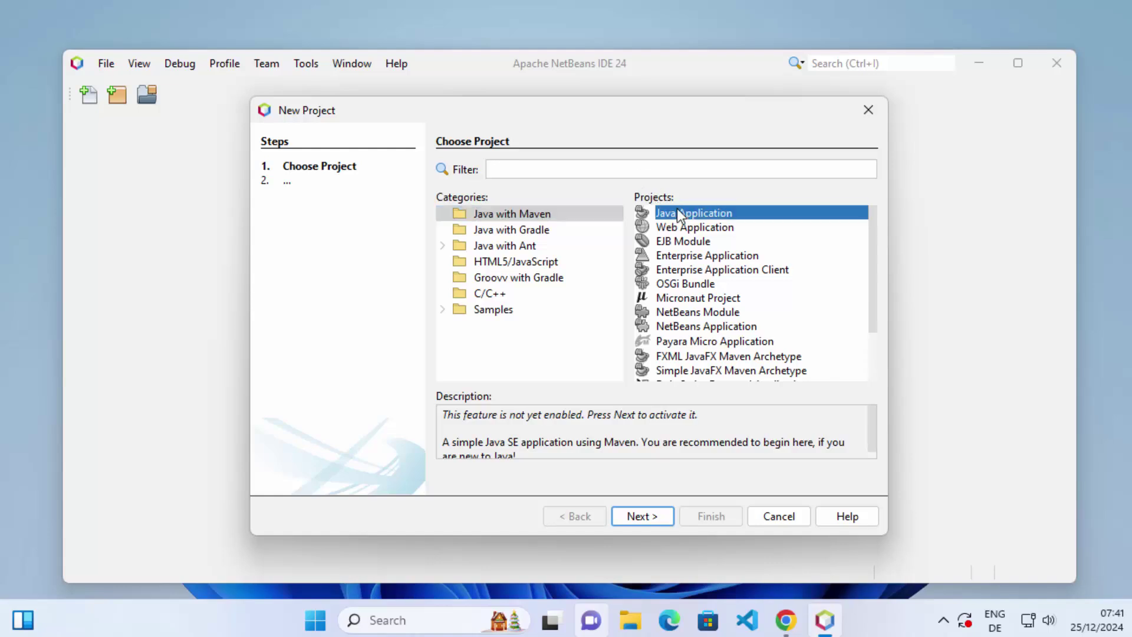
click(654, 515)
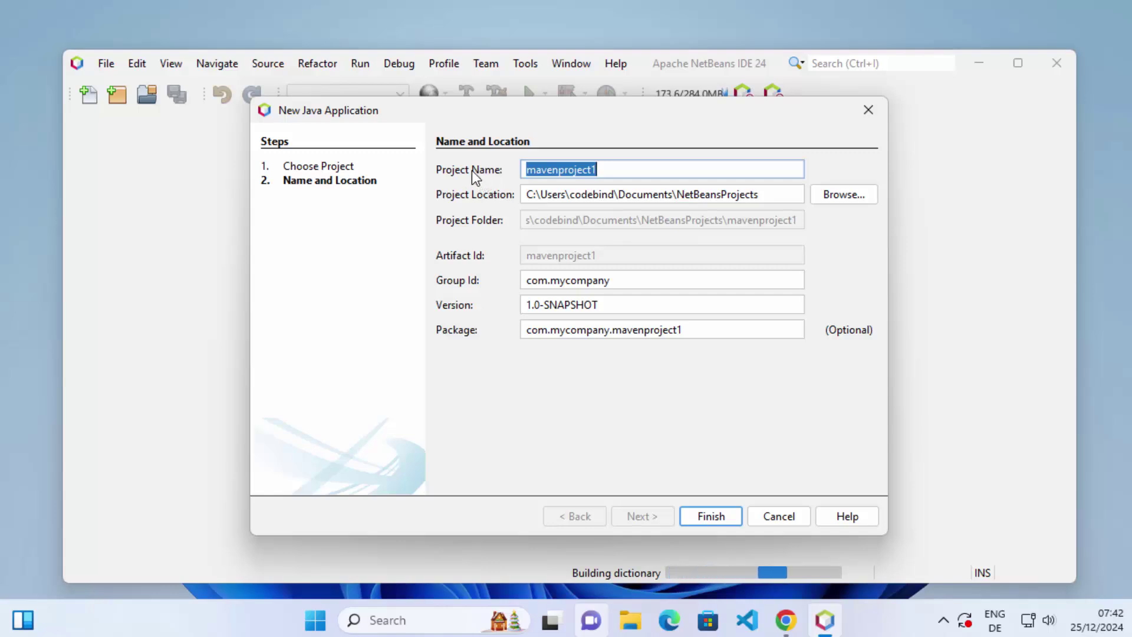
Keep the default name mavenproject1, default location and Group Id com.mycompany, and finish.
double_click(543, 171)
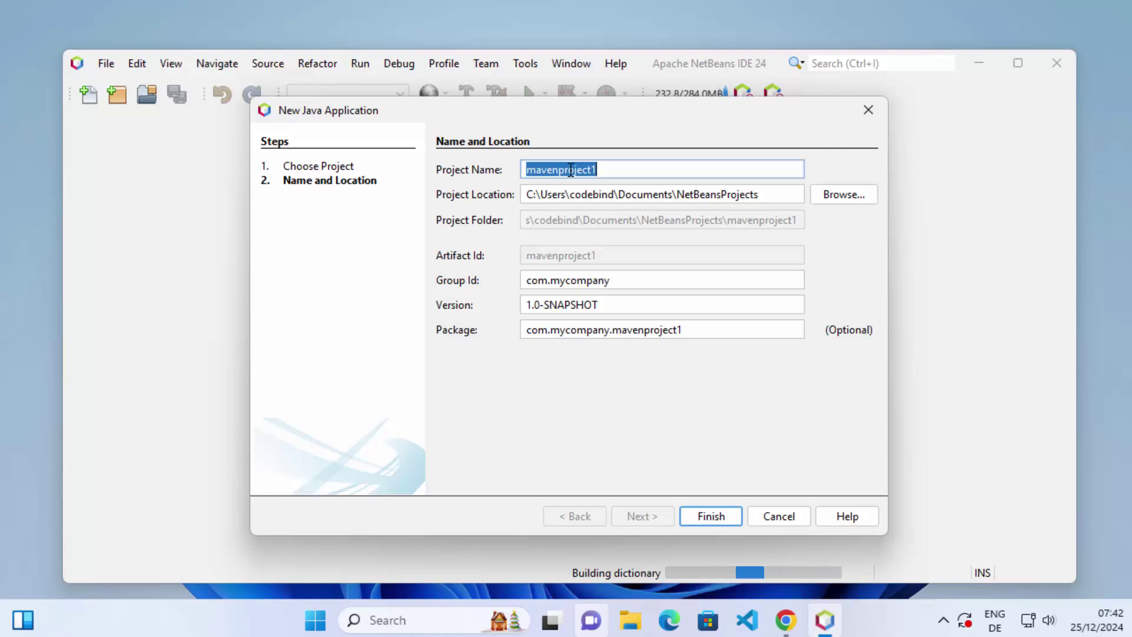
triple_click(530, 195)
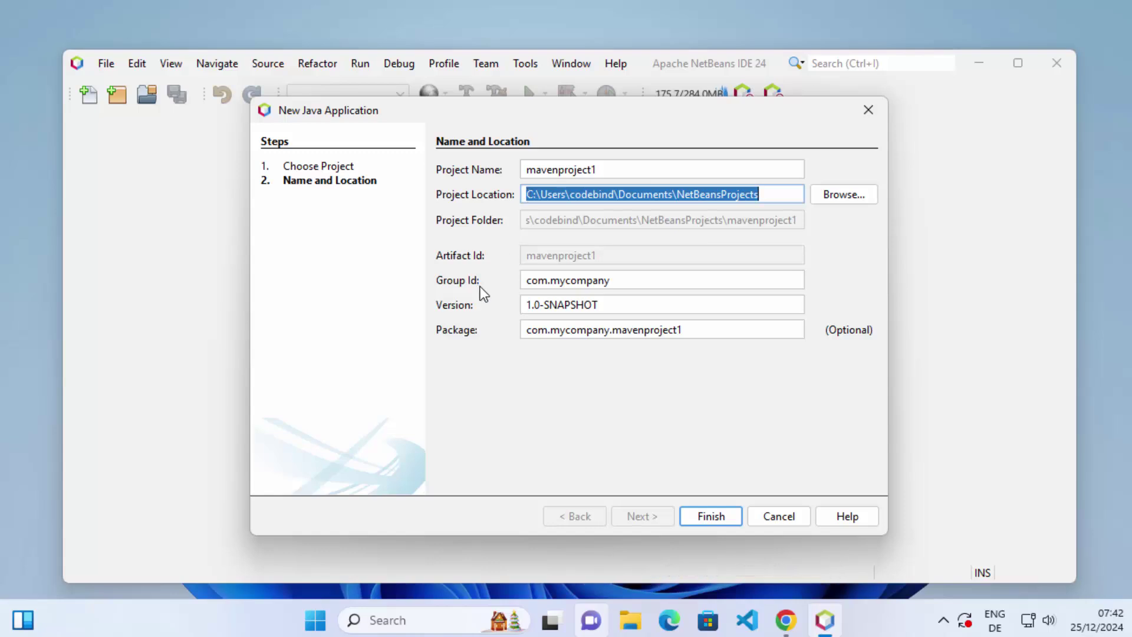
triple_click(534, 283)
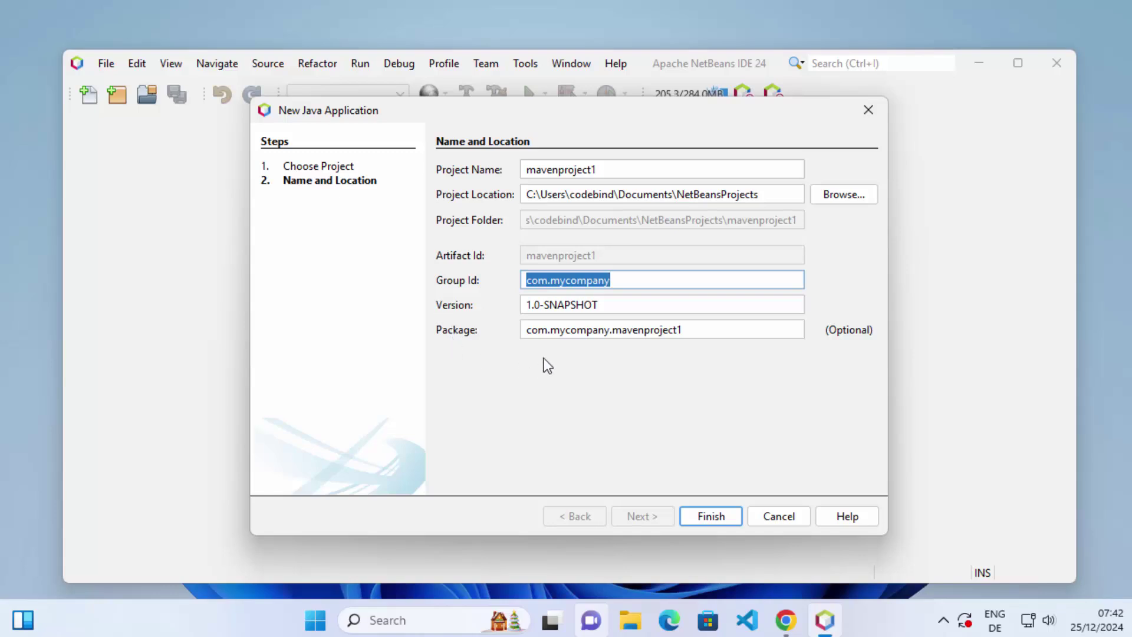
click(705, 514)
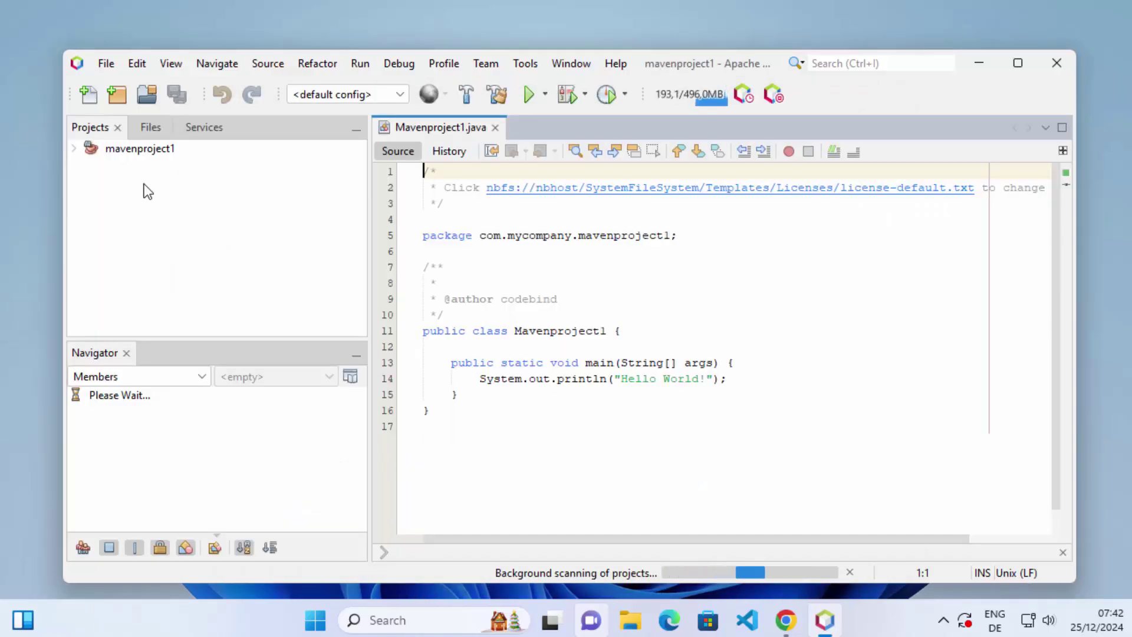
Expand mavenproject1, Source Packages and com.mycompany.mavenproject1 to reveal Mavenproject1.java.
click(74, 150)
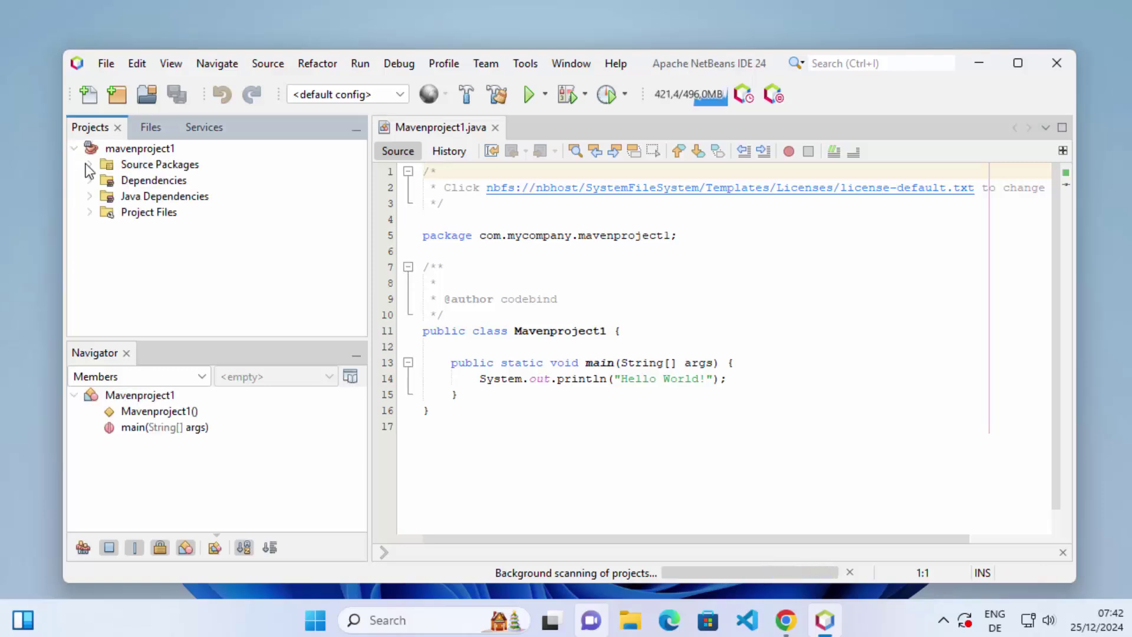
click(91, 164)
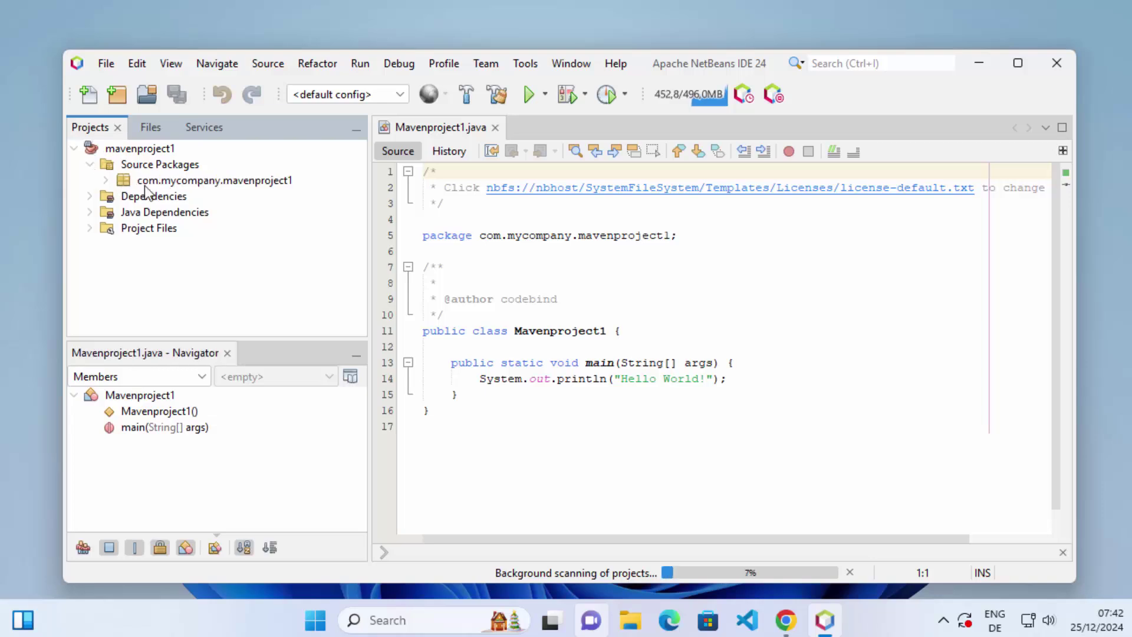
click(107, 181)
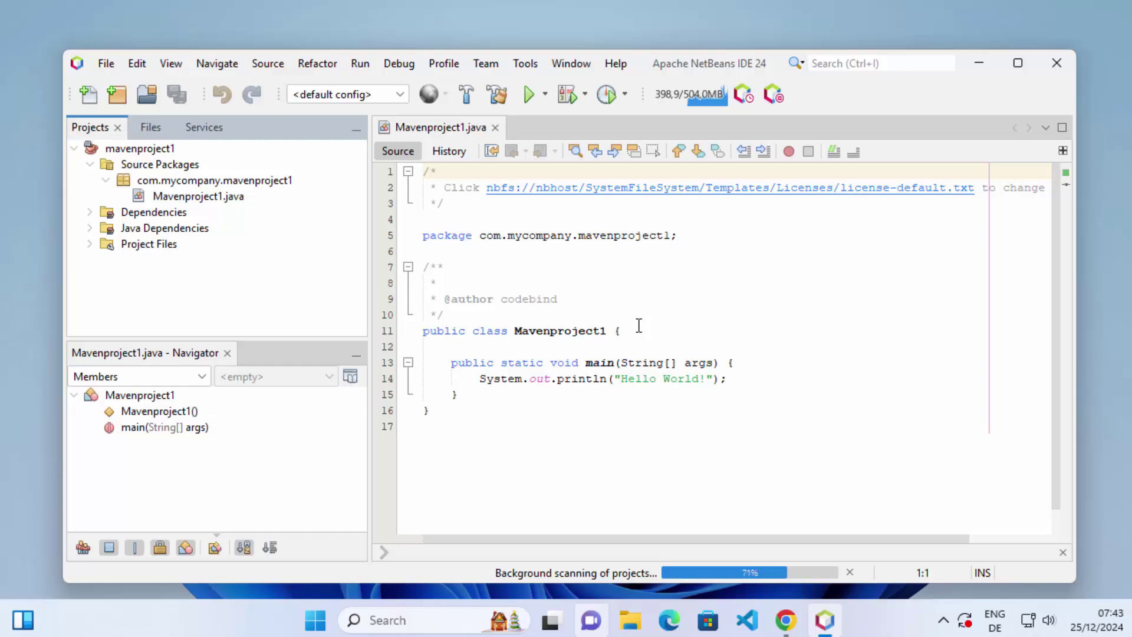
click(596, 279)
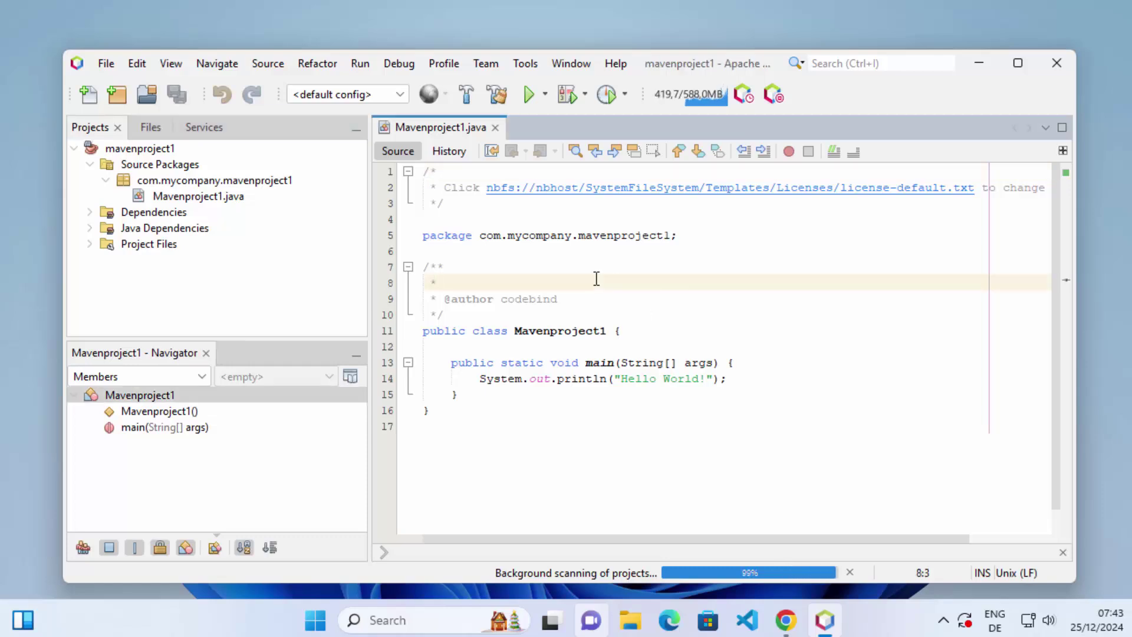
Run Mavenproject1.java with Run File and check the output for Hello World! and BUILD SUCCESS.
right_click(597, 279)
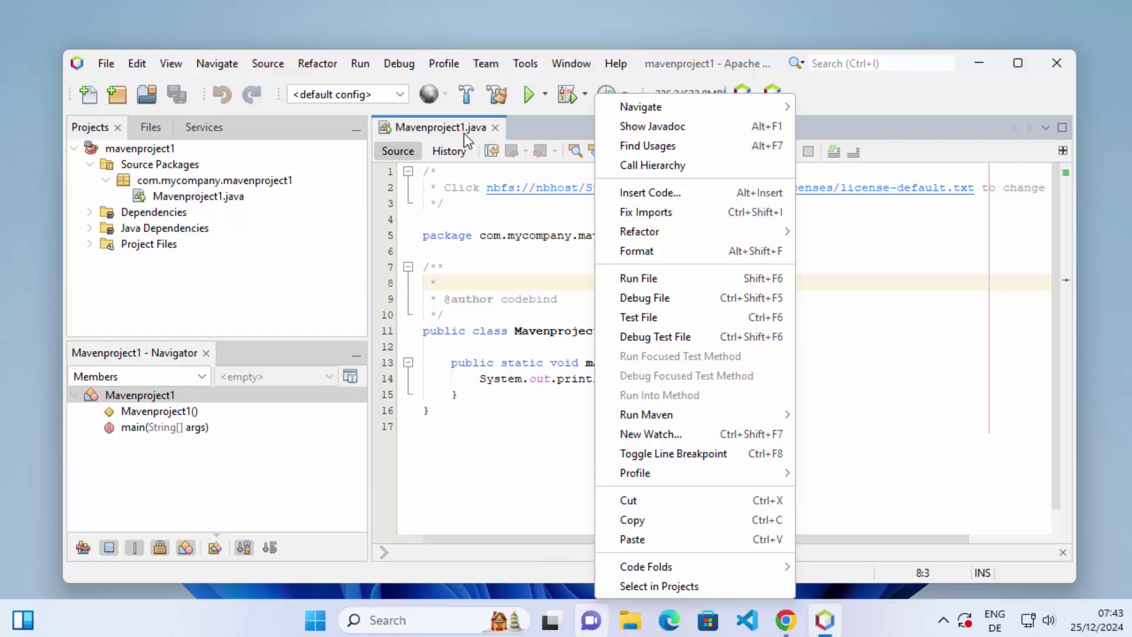
click(670, 284)
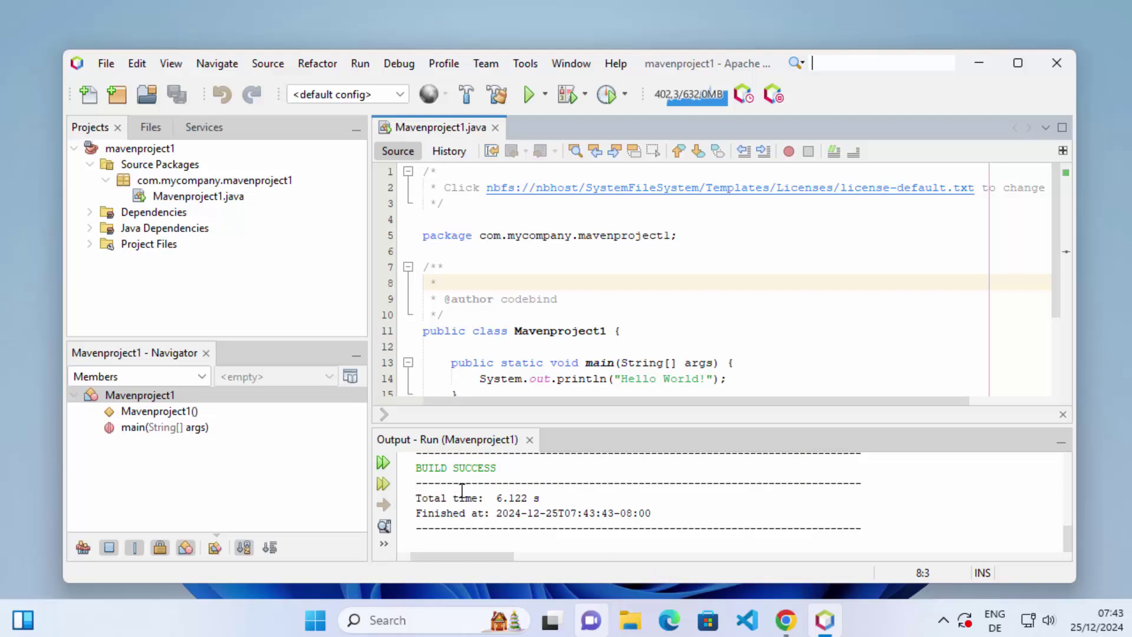
click(501, 489)
scroll(501, 489, up, 1)
drag(498, 483, 401, 484)
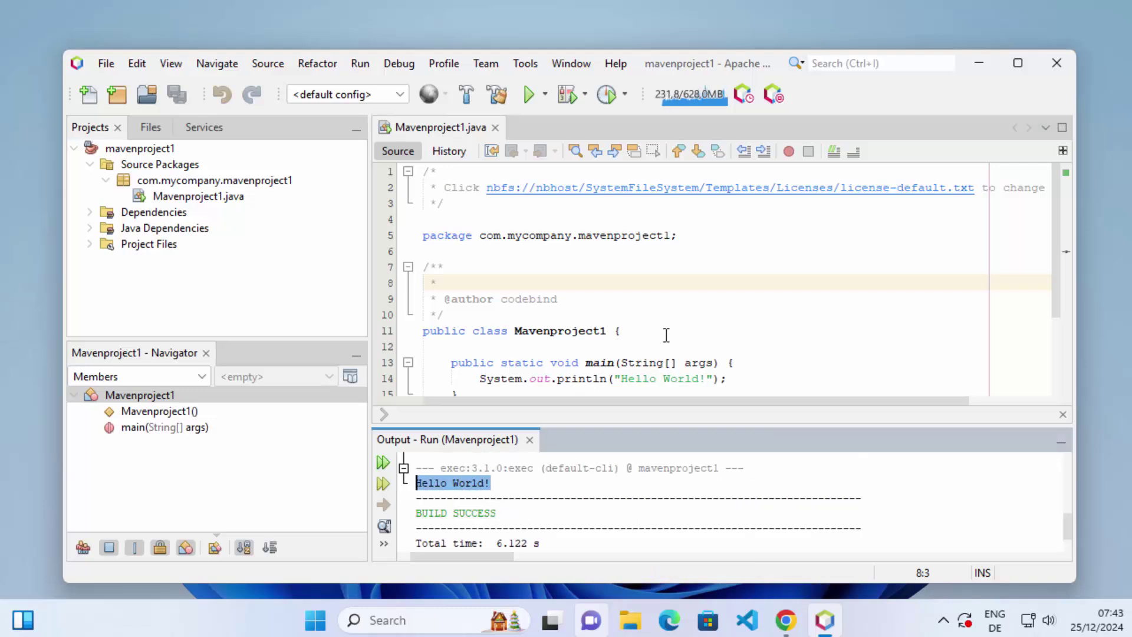
scroll(666, 335, down, 1)
drag(619, 331, 714, 331)
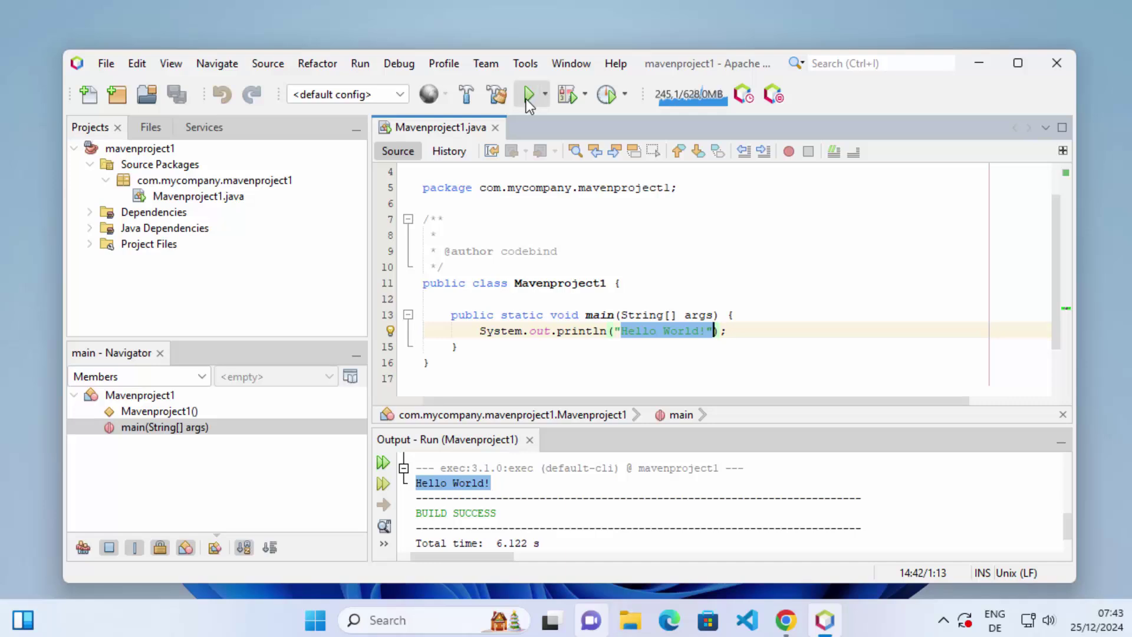
Run the project again from the Run toolbar button and maximize the NetBeans window.
click(528, 102)
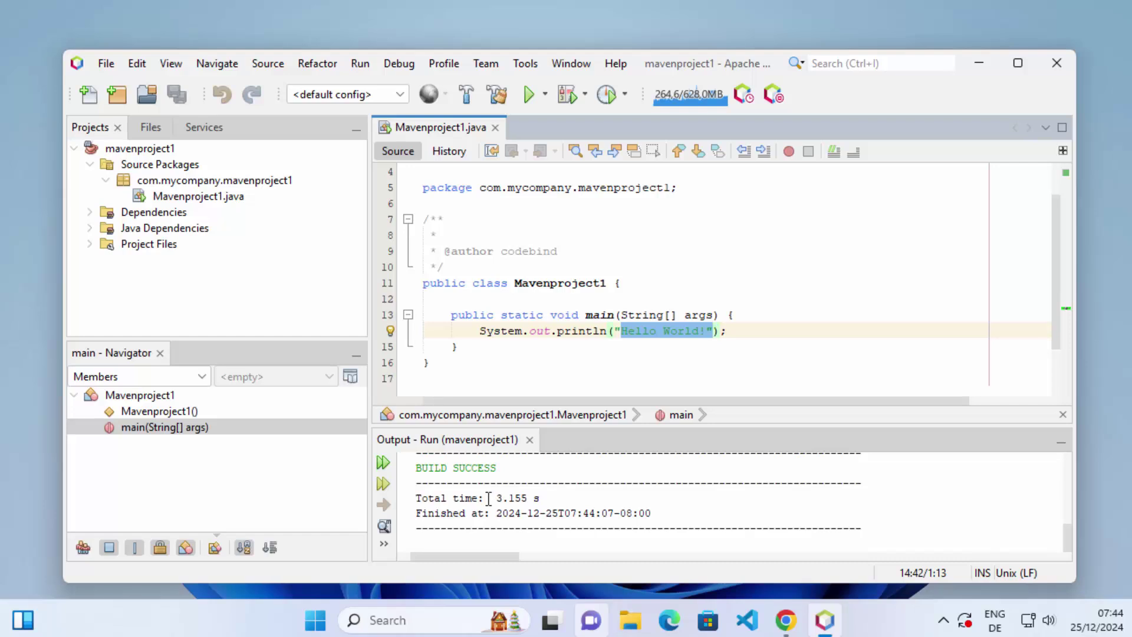
scroll(494, 491, up, 2)
drag(495, 482, 423, 483)
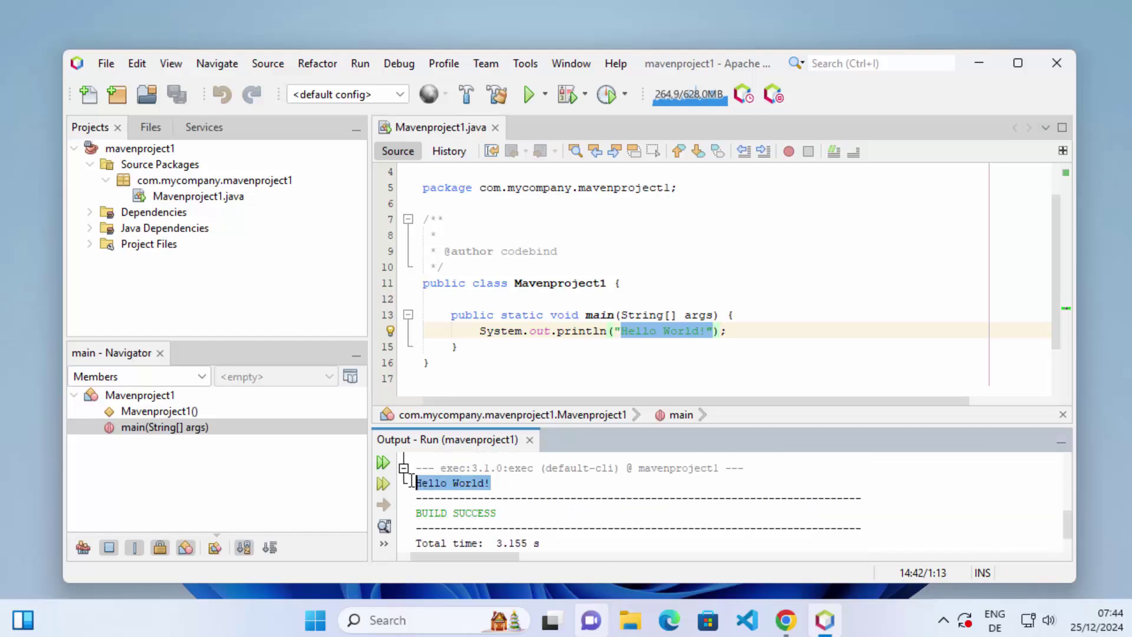
key(super+Up)
click(787, 253)
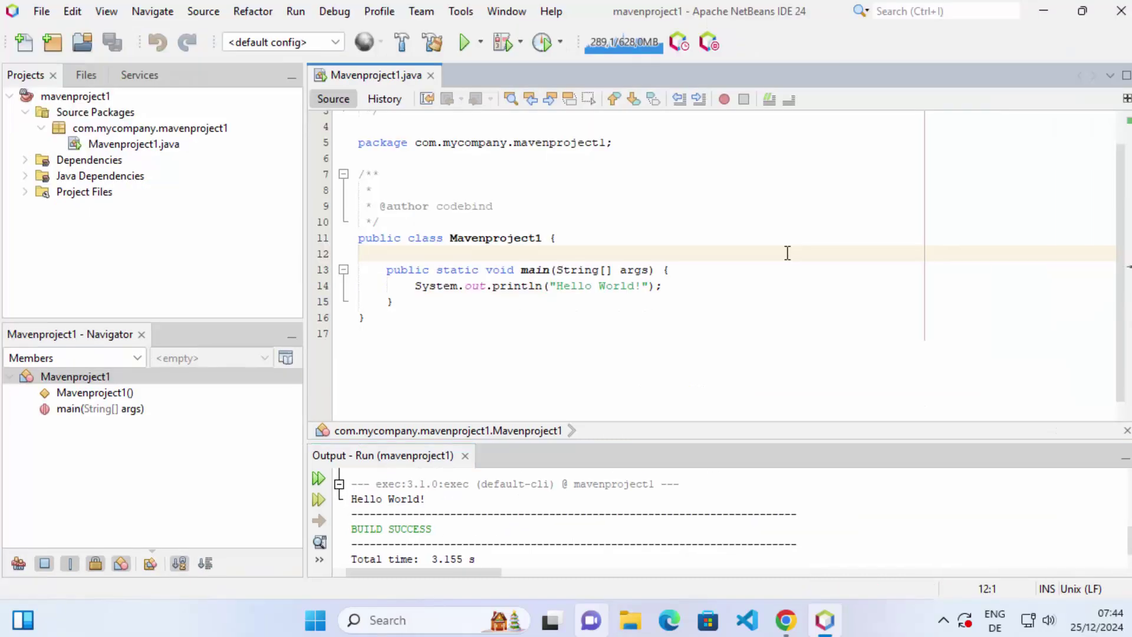